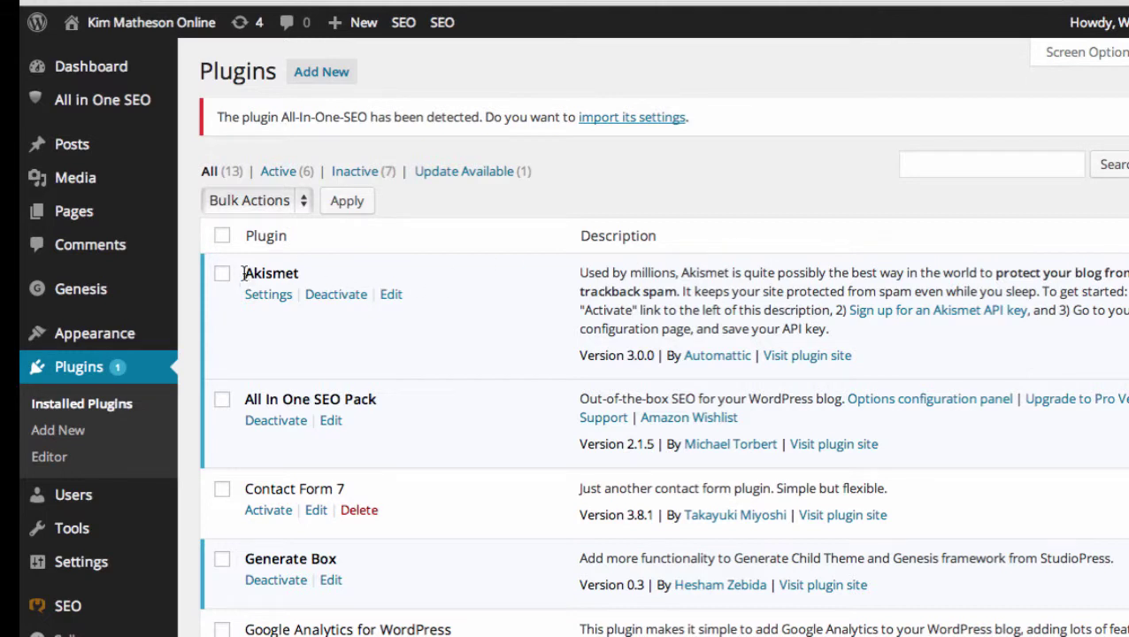
- Search new plugins for 'askimet plugin' and see Akismet 3.0.0 listed as installed
{"action": "left_click_drag", "start_coordinate": [245, 274], "coordinate": [300, 274]}
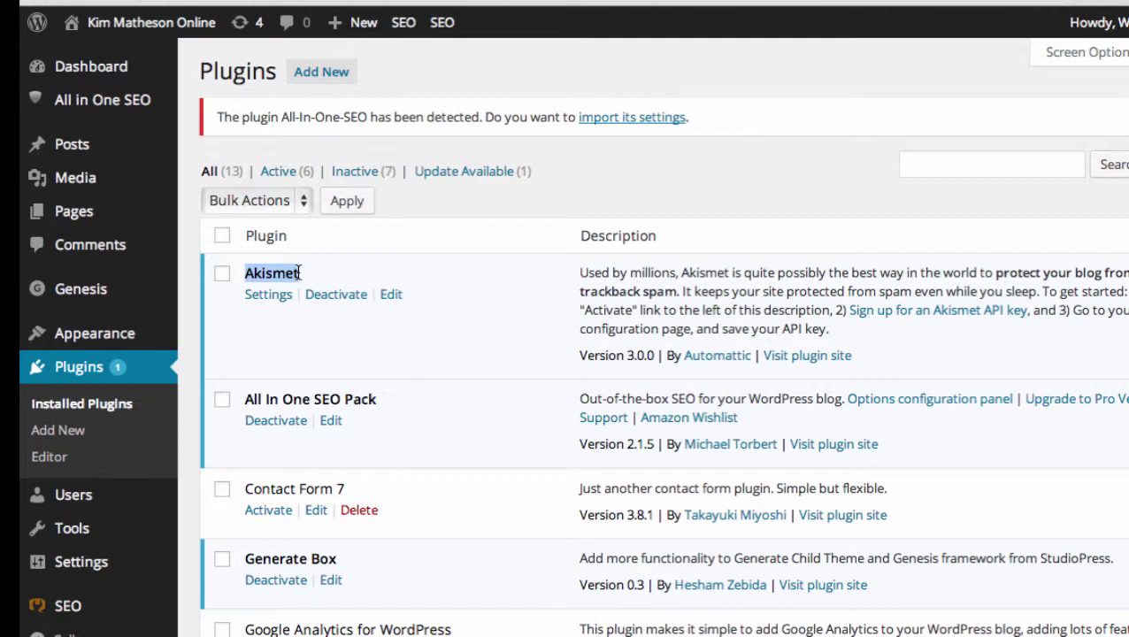
{"action": "left_click", "coordinate": [607, 178]}
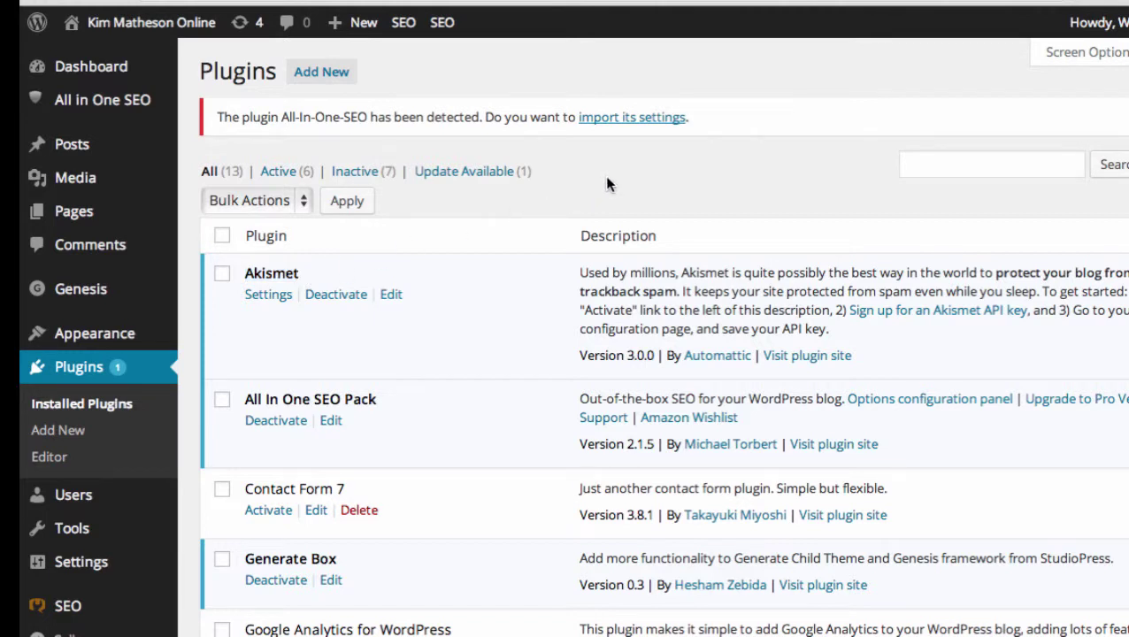
{"action": "left_click", "coordinate": [324, 80]}
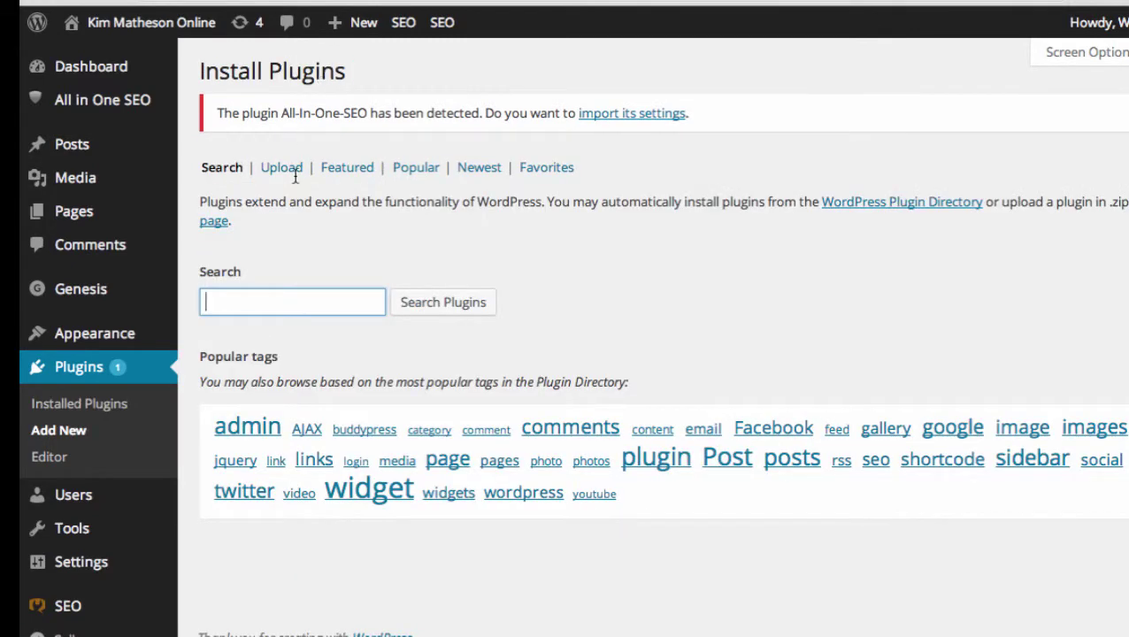
{"action": "type", "text": "askimet"}
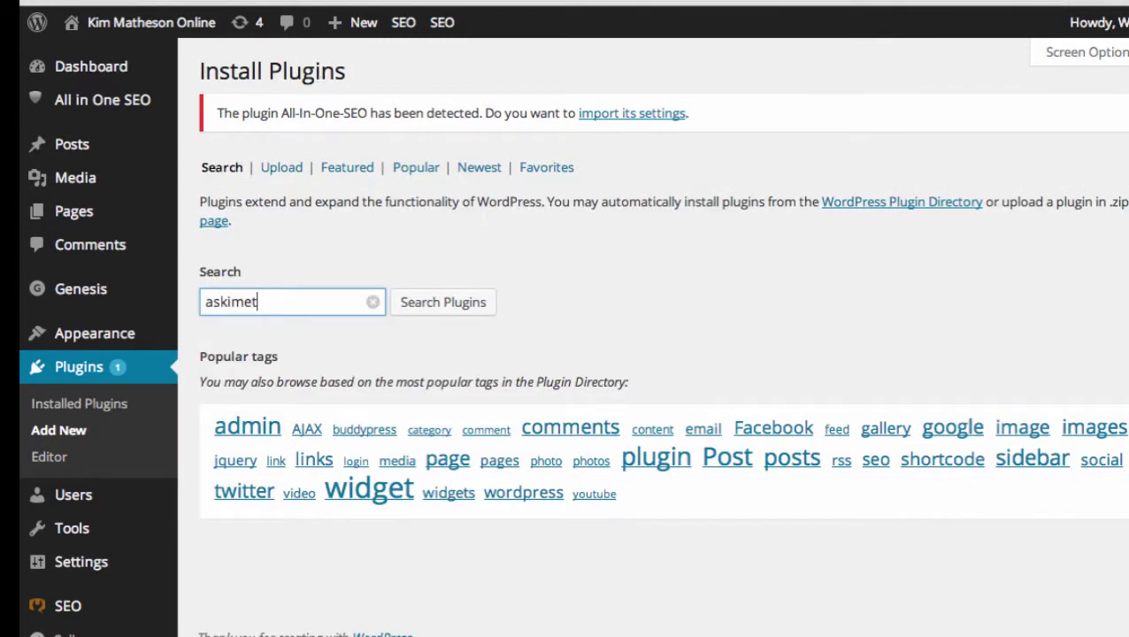
{"action": "type", "text": " pl"}
{"action": "type", "text": "ugin"}
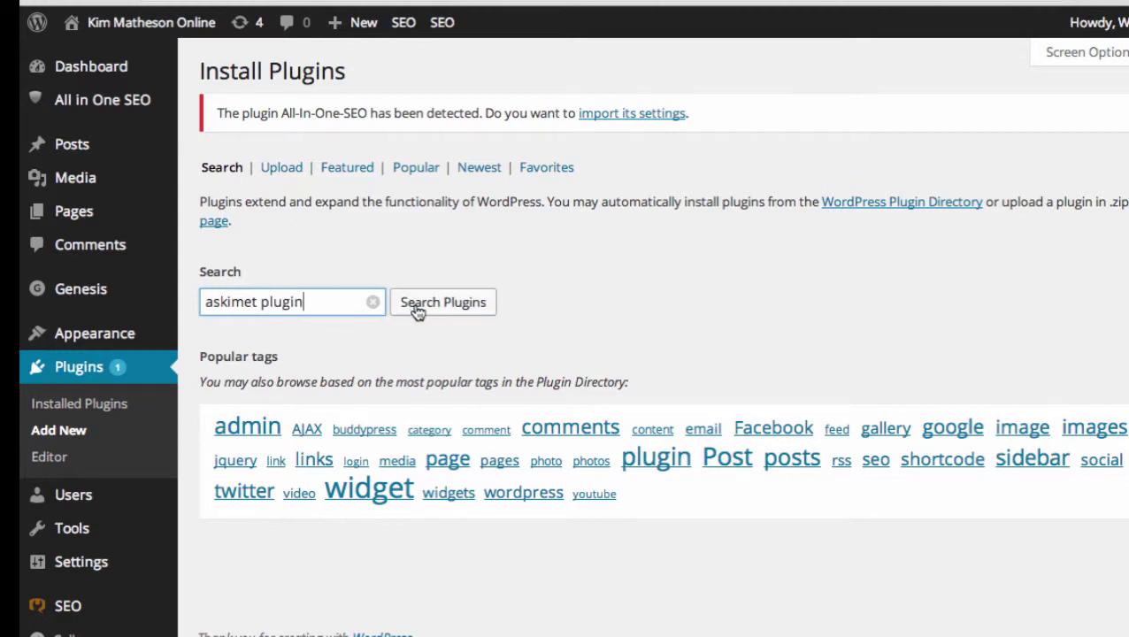
{"action": "left_click", "coordinate": [418, 312]}
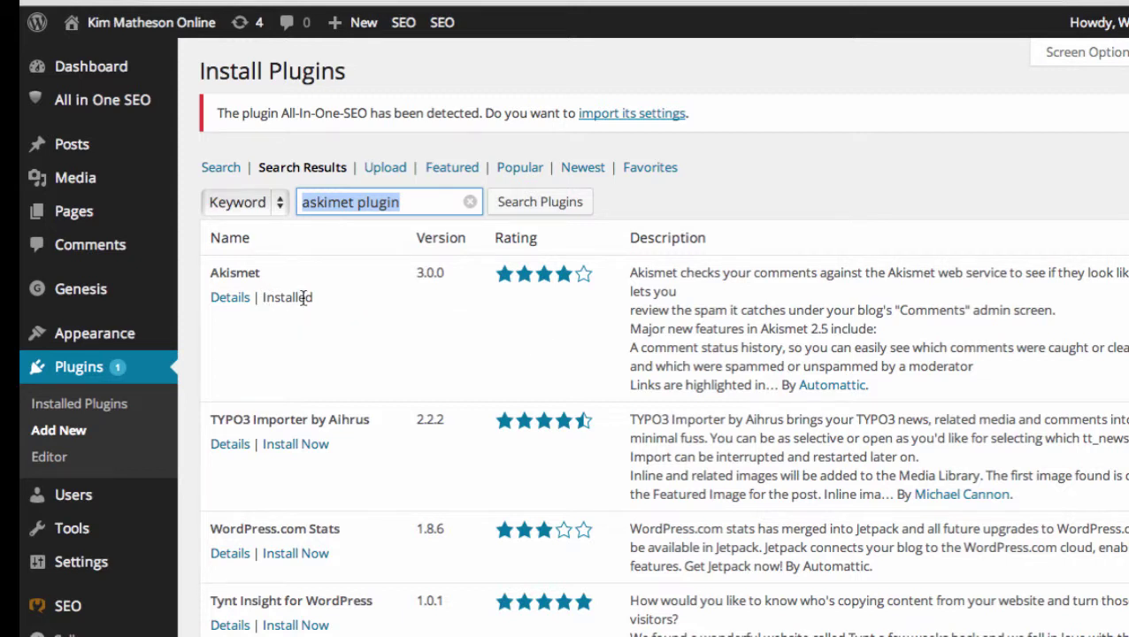
- Return to the installed plugins list, then open Akismet's Plans & Pricing page on akismet.com
{"action": "left_click", "coordinate": [70, 373]}
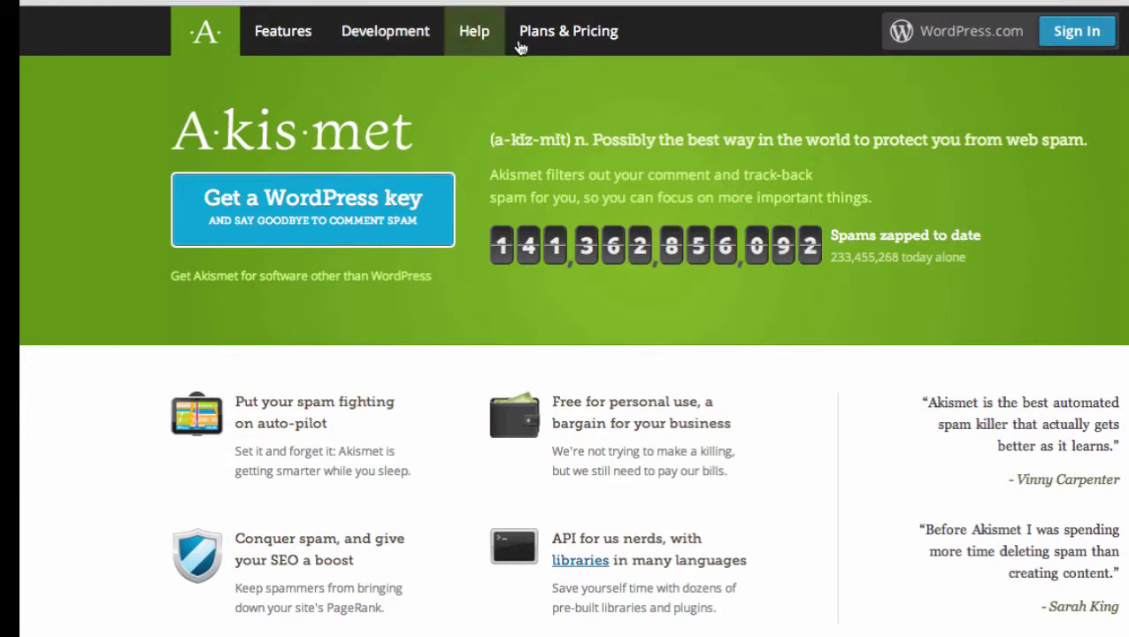
{"action": "left_click", "coordinate": [550, 32]}
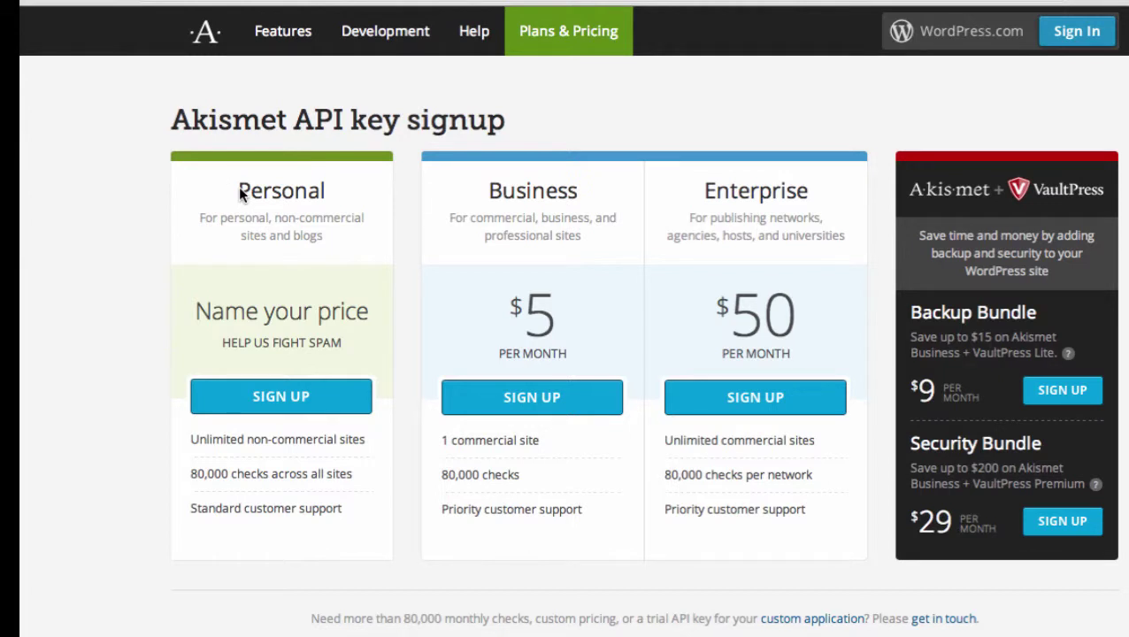
{"action": "left_click_drag", "start_coordinate": [239, 190], "coordinate": [308, 193]}
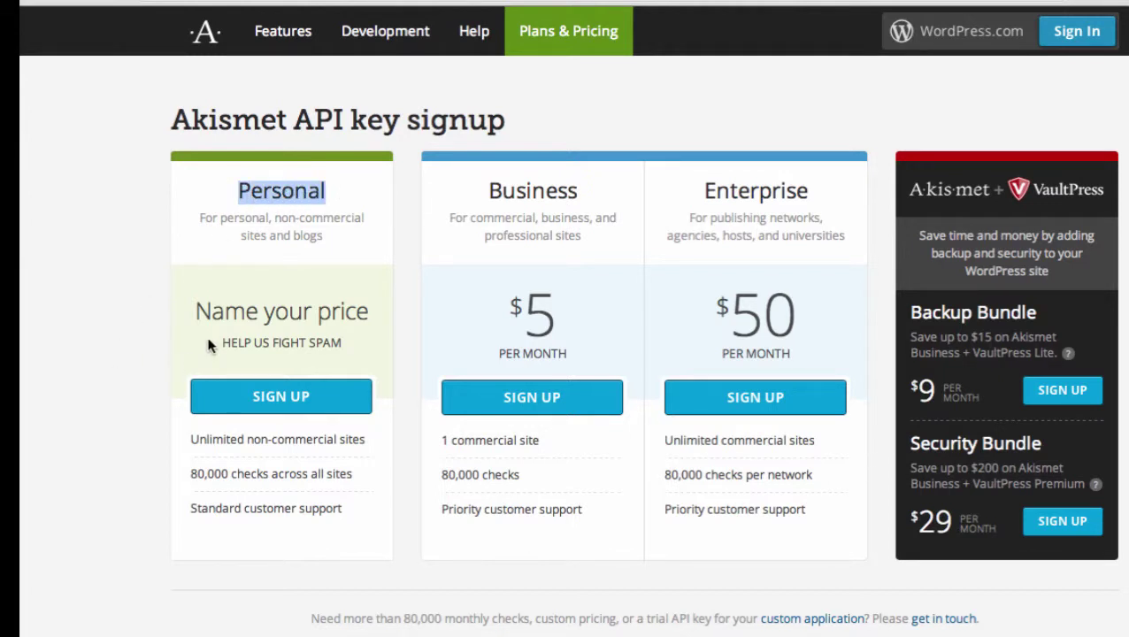
{"action": "left_click_drag", "start_coordinate": [195, 310], "coordinate": [363, 315]}
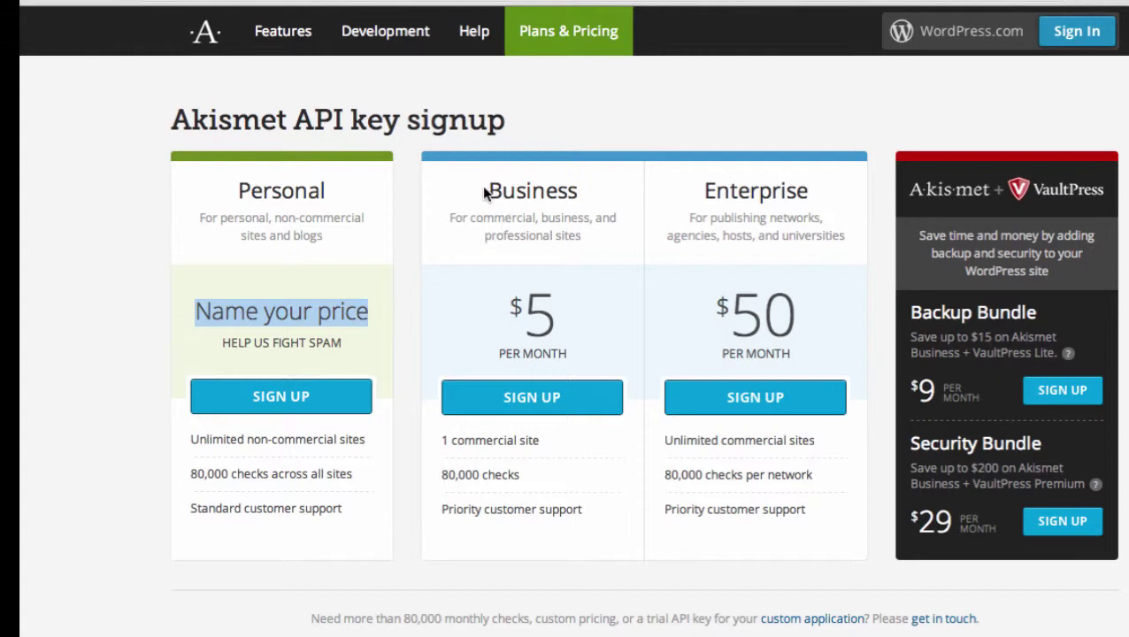
{"action": "left_click_drag", "start_coordinate": [484, 187], "coordinate": [582, 194]}
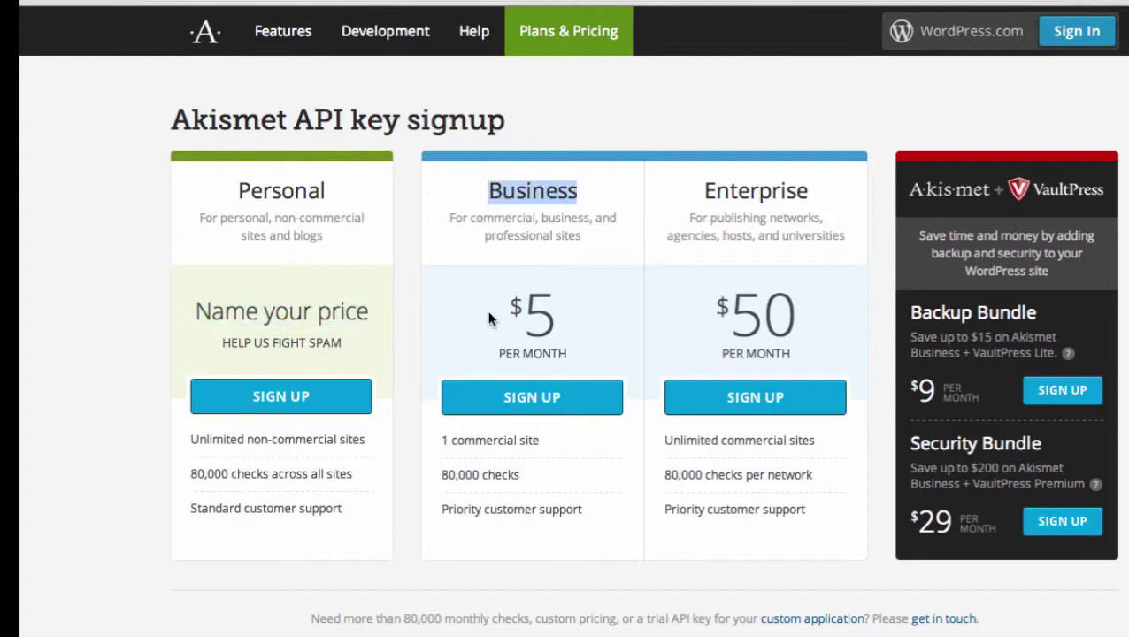
{"action": "left_click_drag", "start_coordinate": [493, 314], "coordinate": [560, 321]}
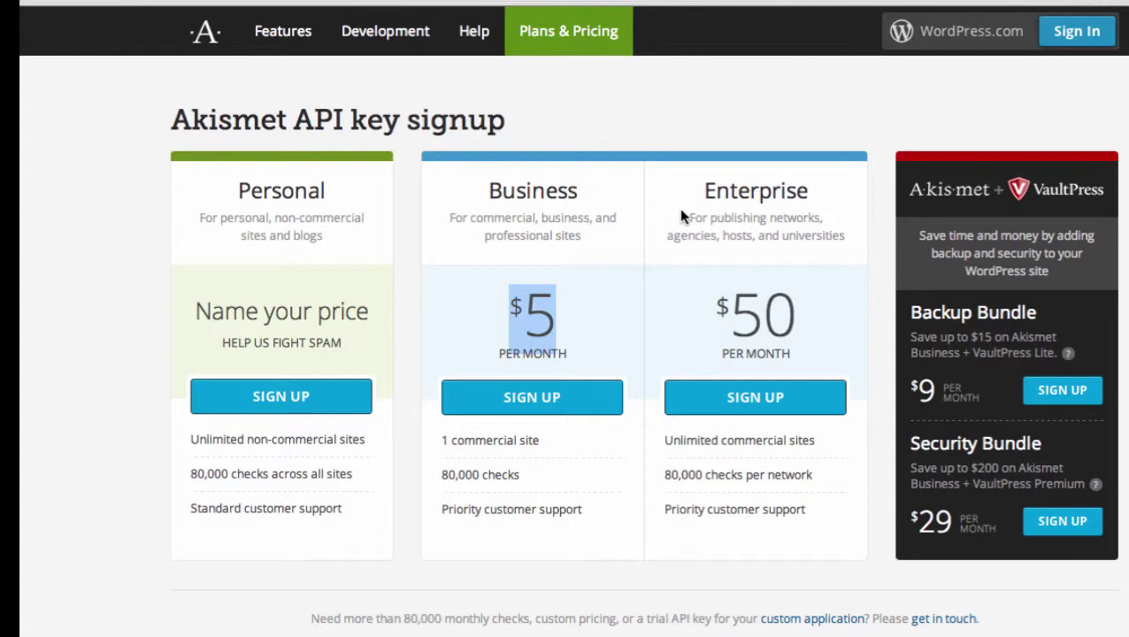
{"action": "left_click_drag", "start_coordinate": [690, 186], "coordinate": [810, 190]}
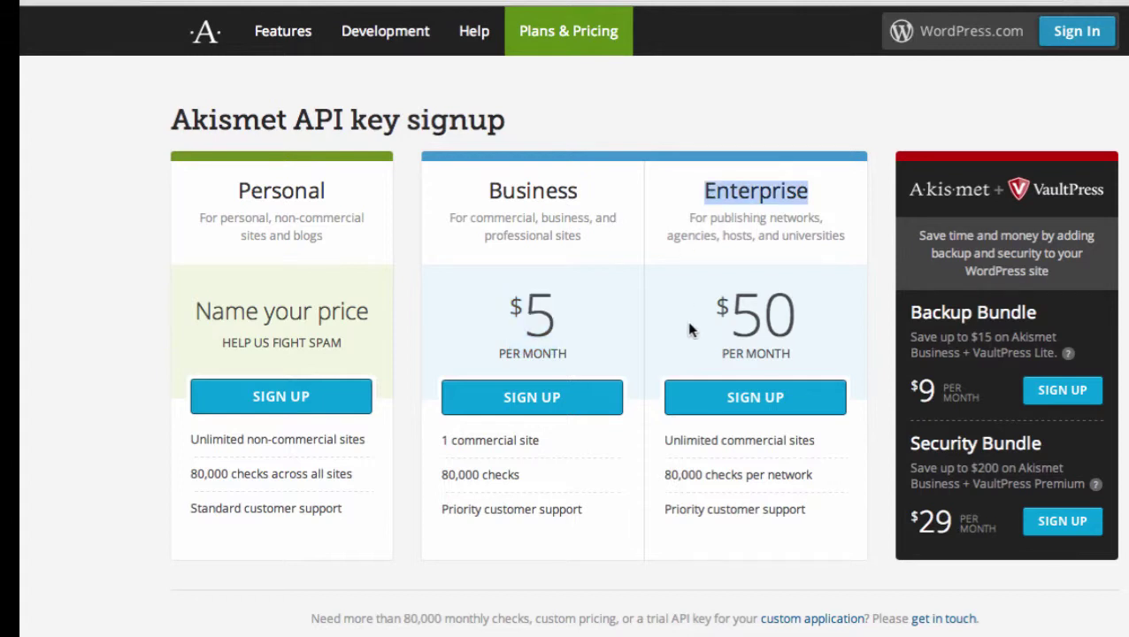
{"action": "left_click_drag", "start_coordinate": [699, 330], "coordinate": [768, 326]}
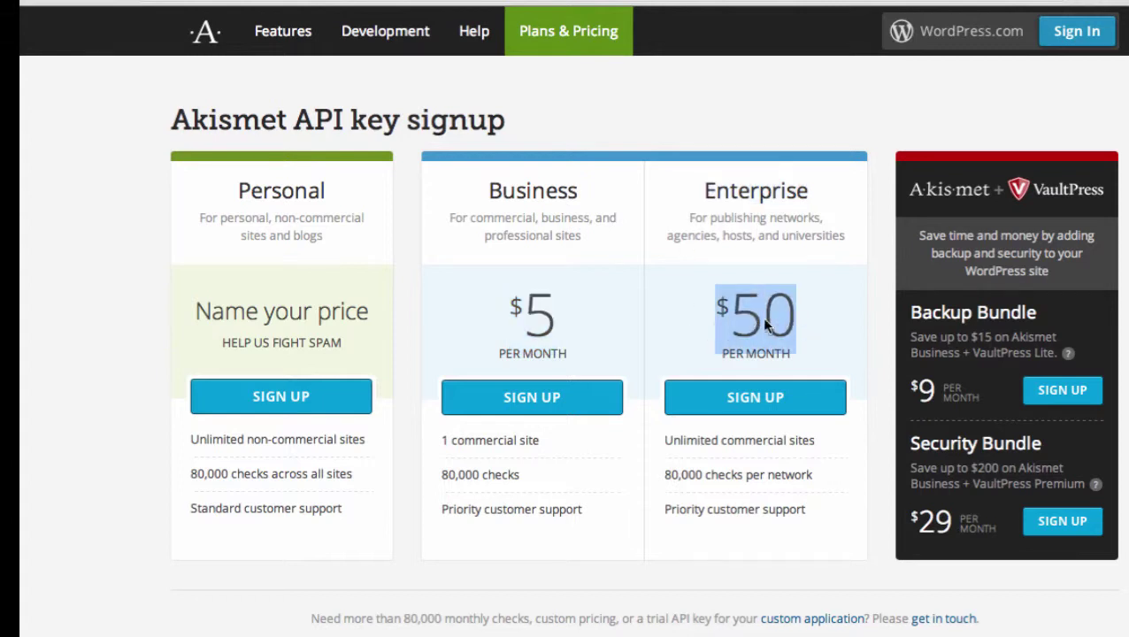
{"action": "left_click", "coordinate": [97, 195]}
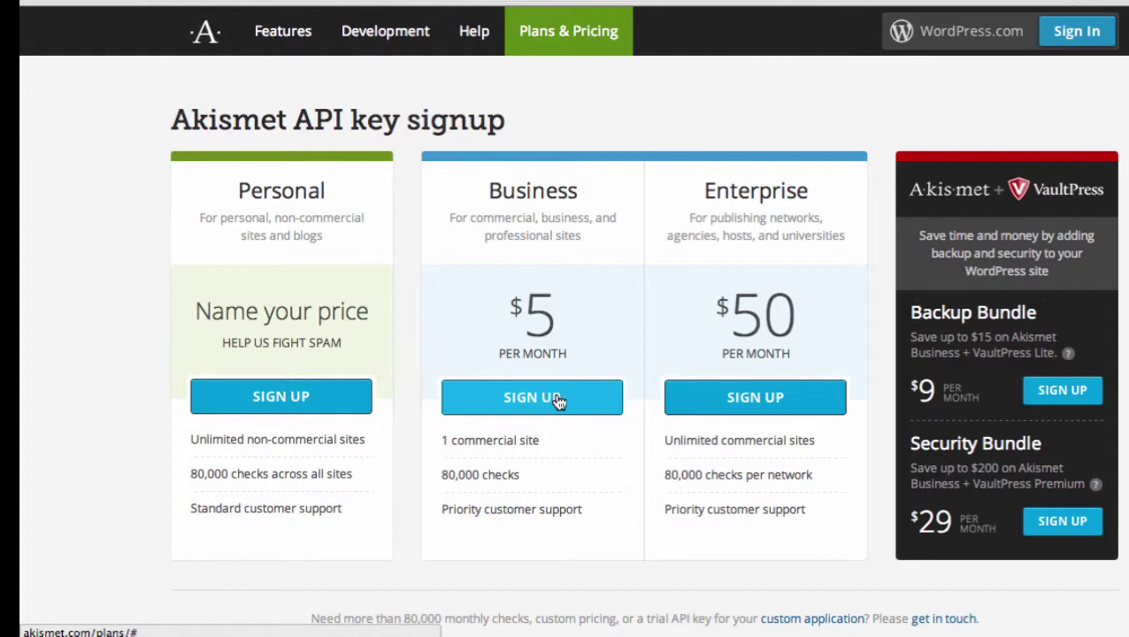
{"action": "left_click", "coordinate": [995, 37]}
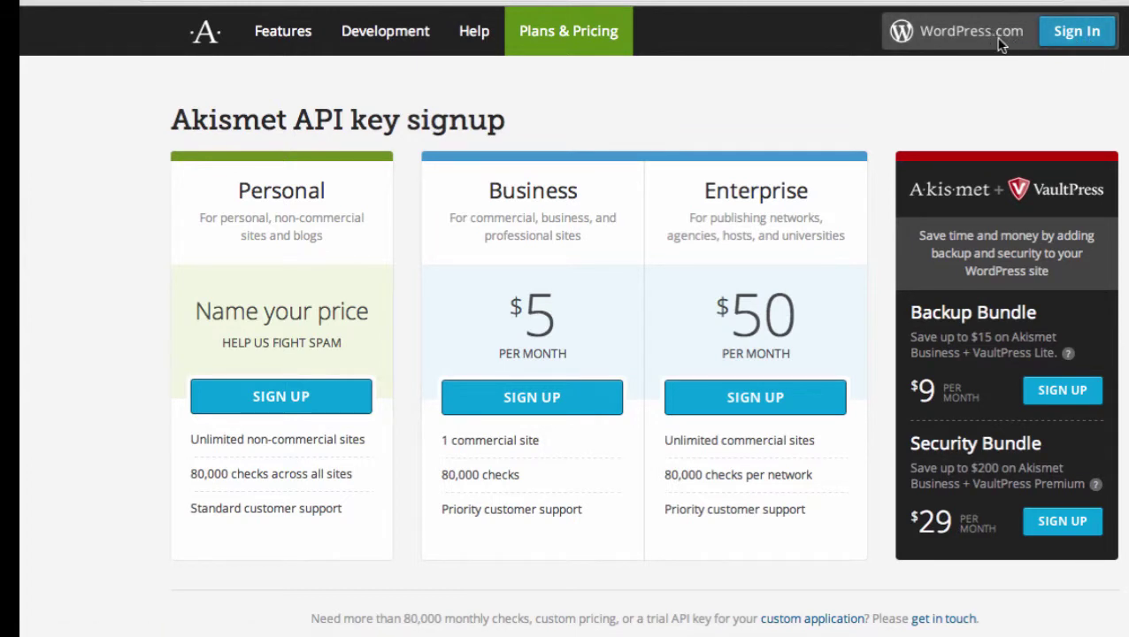
{"action": "left_click", "coordinate": [1079, 36]}
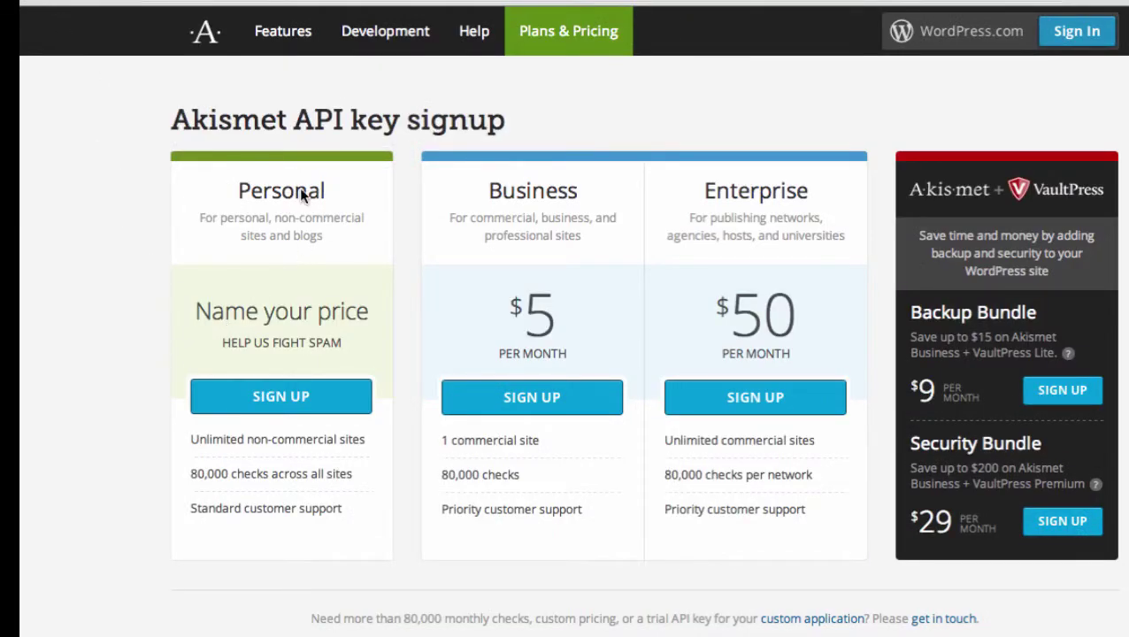
{"action": "left_click", "coordinate": [280, 401]}
- View the Business plan signup form, then go back to the API key plans page
{"action": "left_click", "coordinate": [527, 404]}
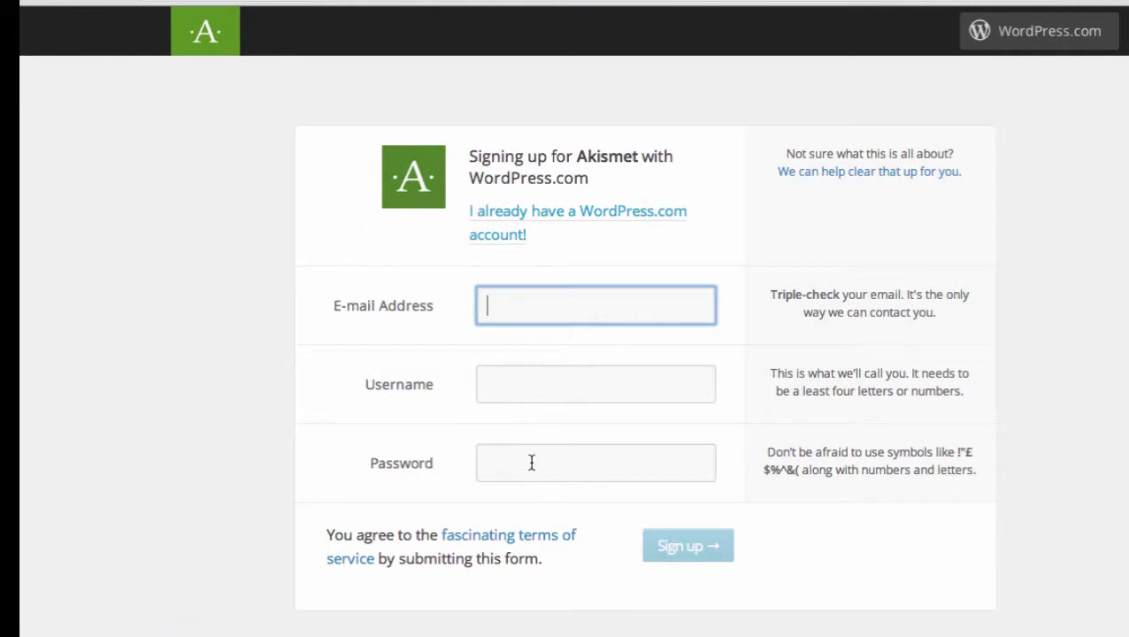
{"action": "left_click", "coordinate": [40, 2]}
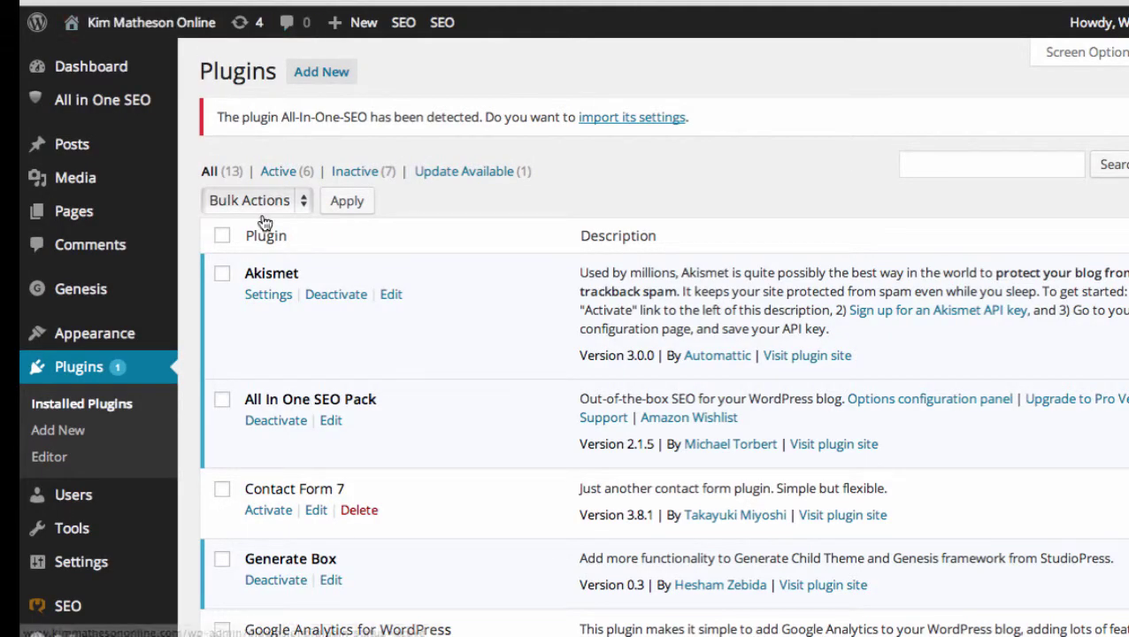
- Open Akismet's settings and scroll down to the filled API key and active account status
{"action": "left_click", "coordinate": [277, 301]}
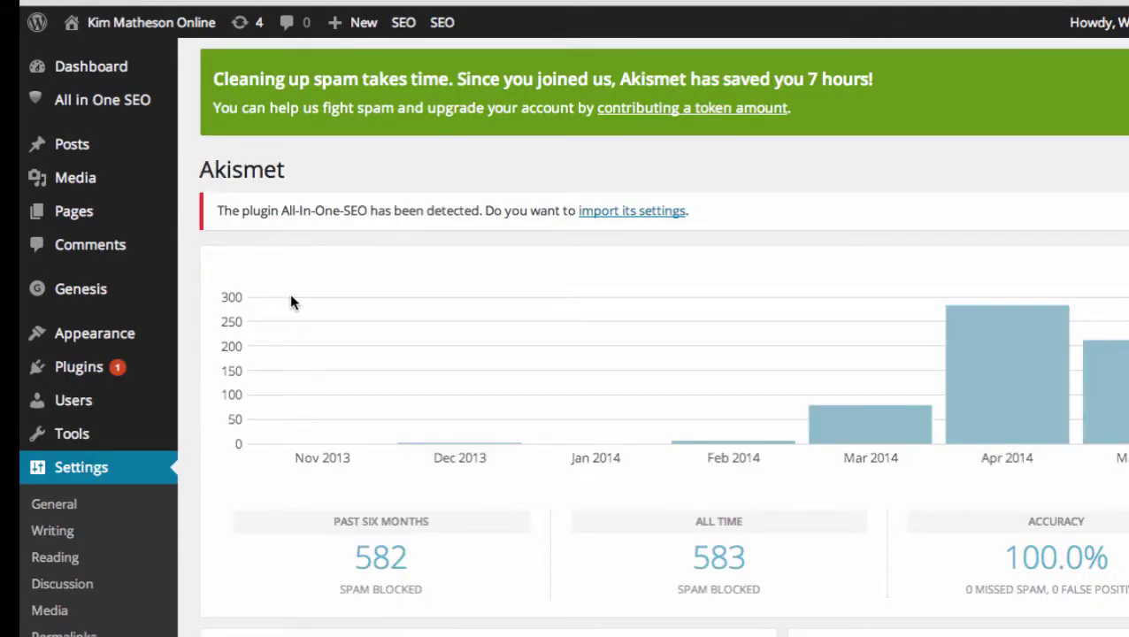
{"action": "scroll", "coordinate": [293, 302], "scroll_direction": "down", "scroll_amount": 3}
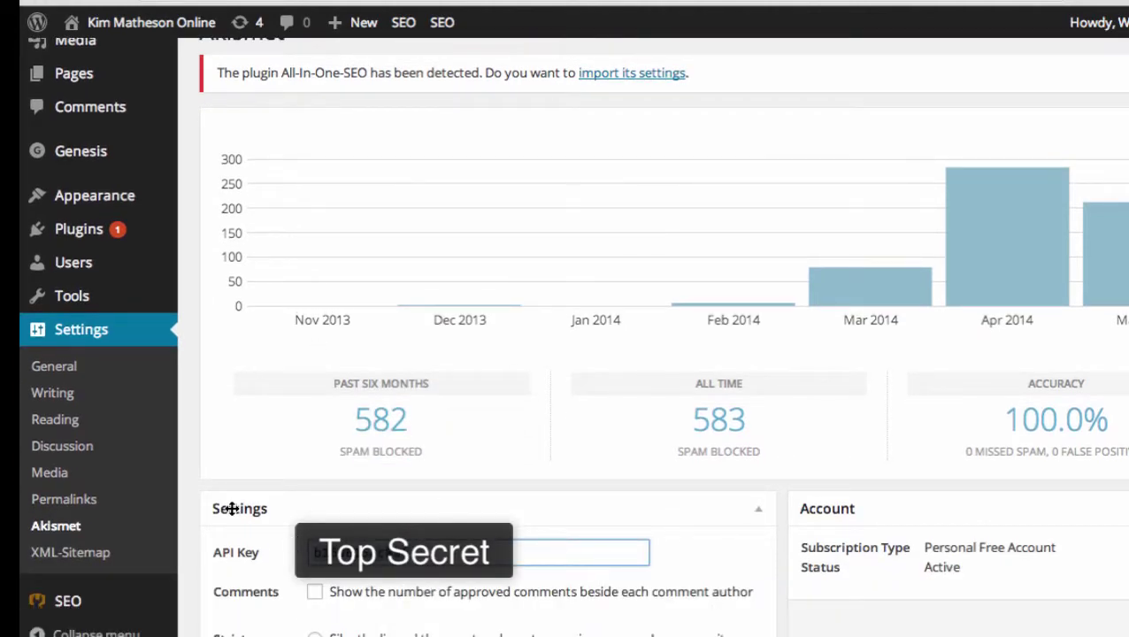
{"action": "scroll", "coordinate": [230, 566], "scroll_direction": "down", "scroll_amount": 5}
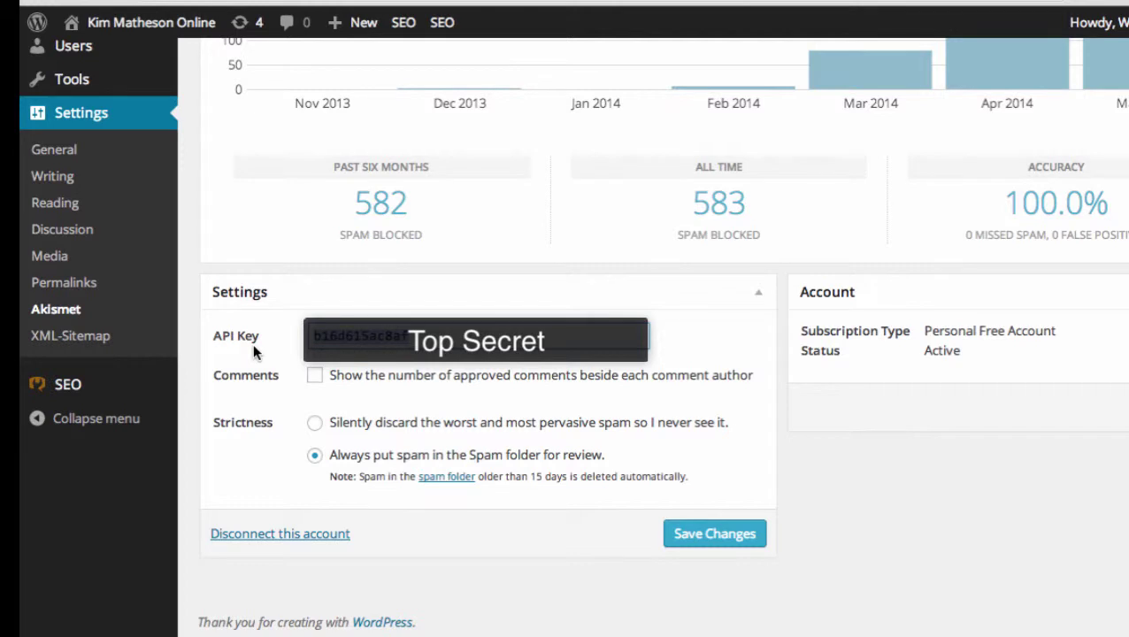